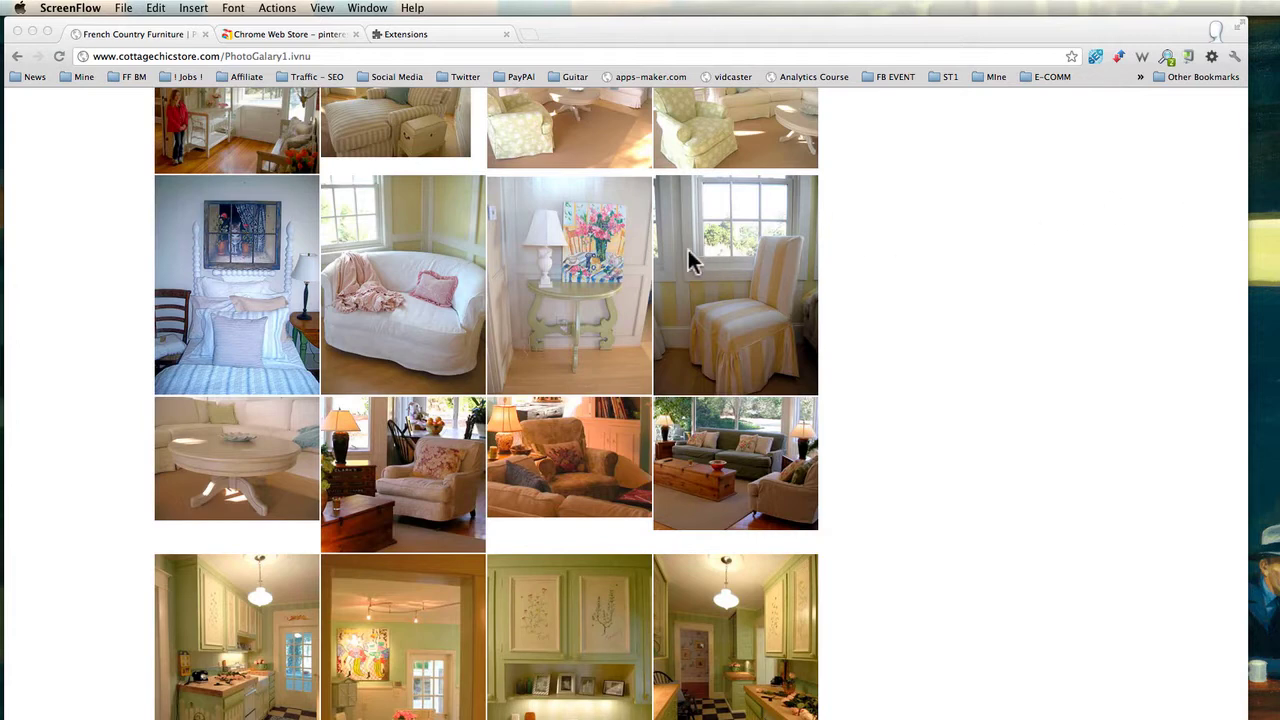
Bring Chrome with the cottagechicstore.com furniture gallery to the front so photos show a Pin button
click(897, 285)
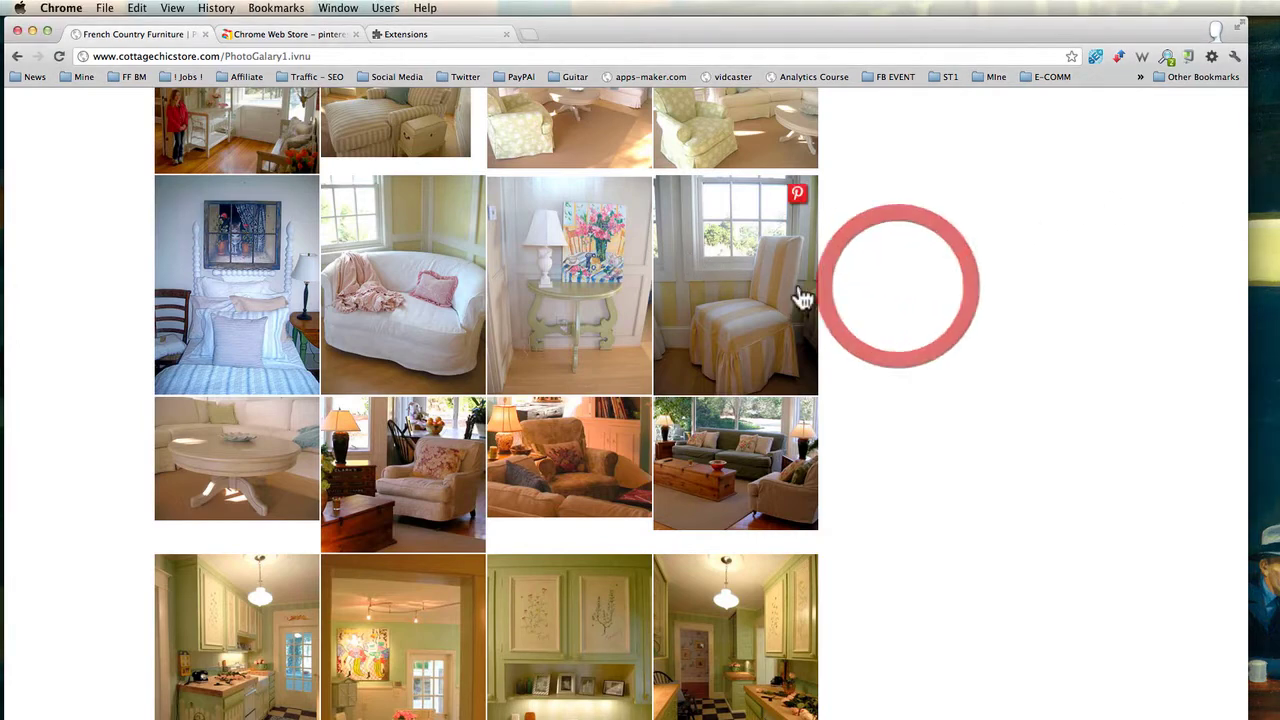
click(797, 196)
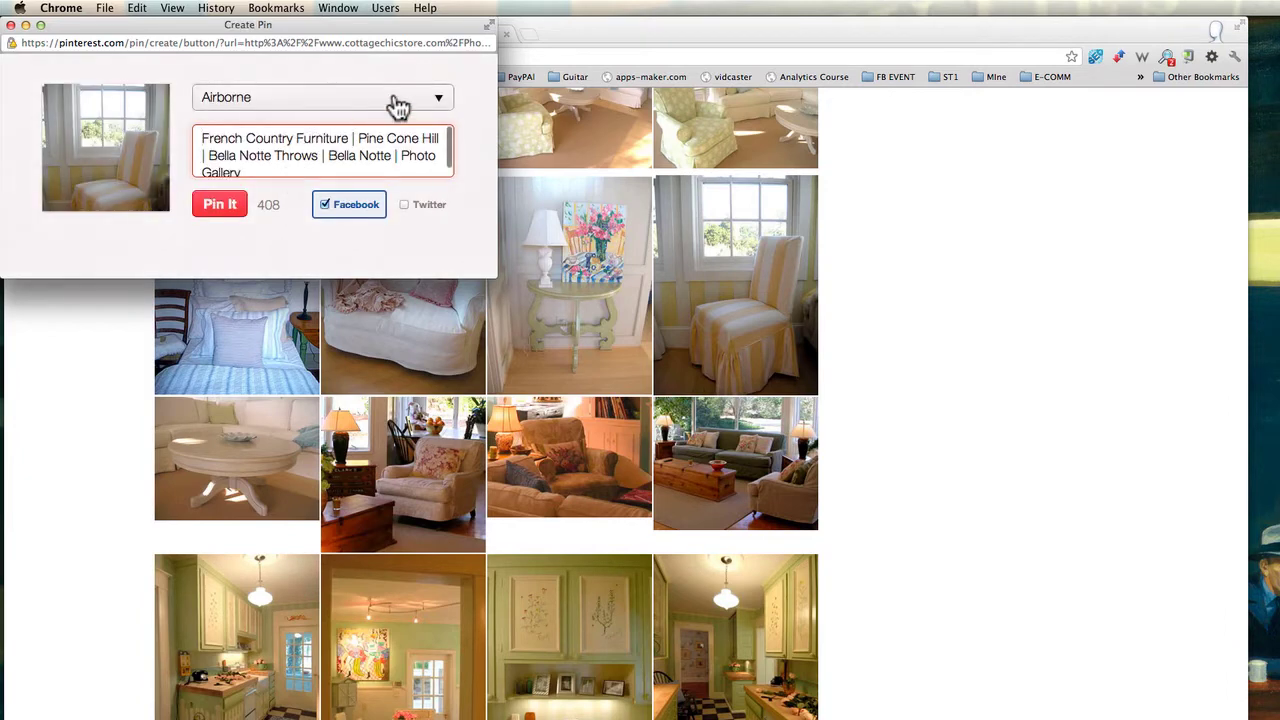
click(392, 105)
click(310, 119)
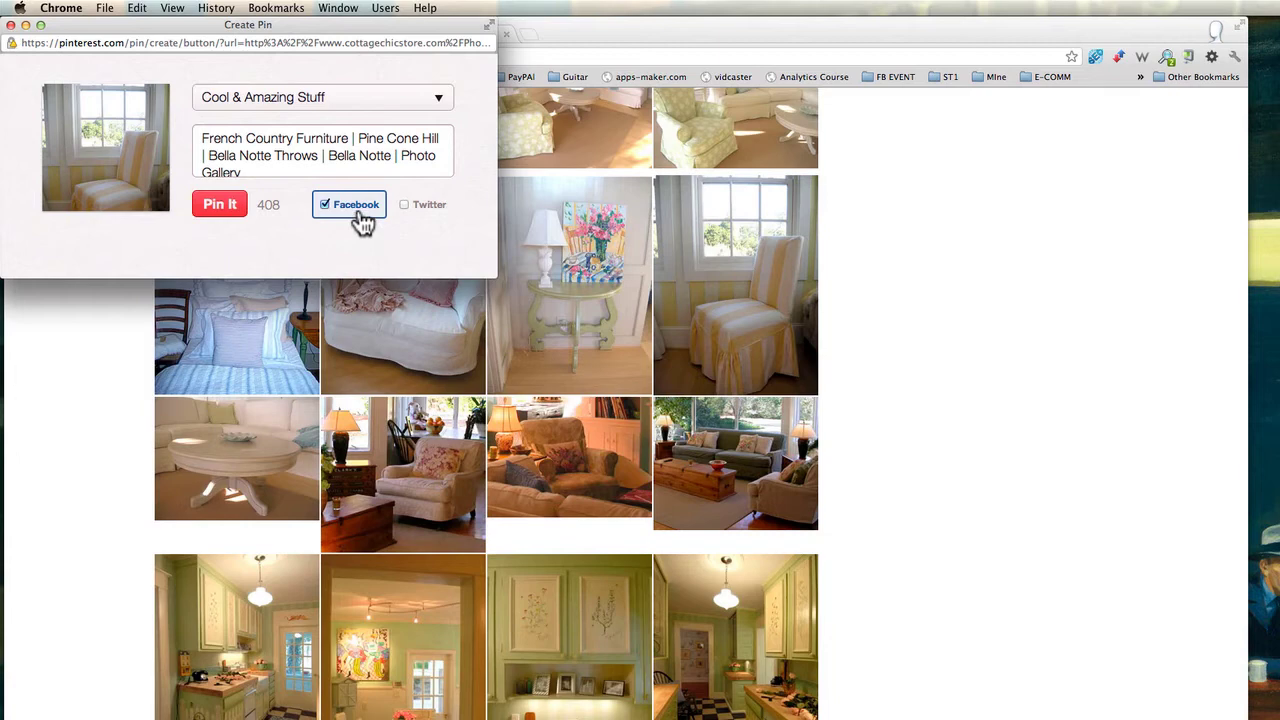
click(403, 214)
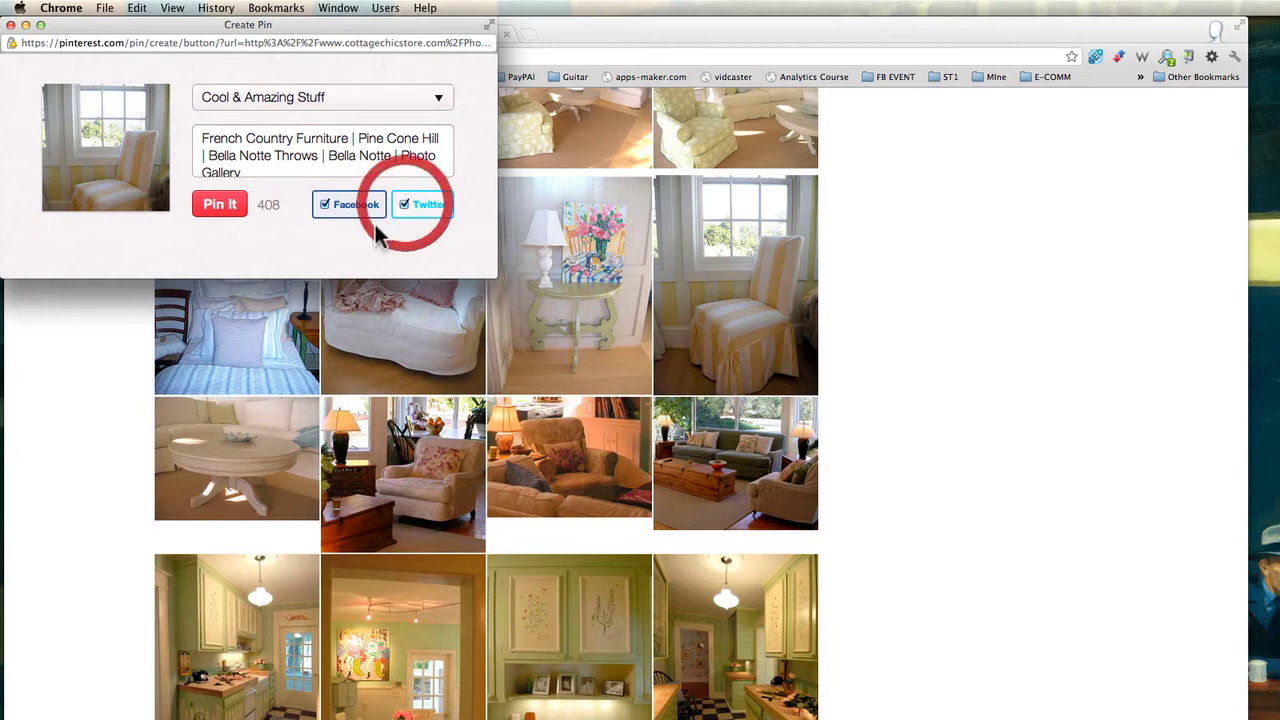
click(11, 25)
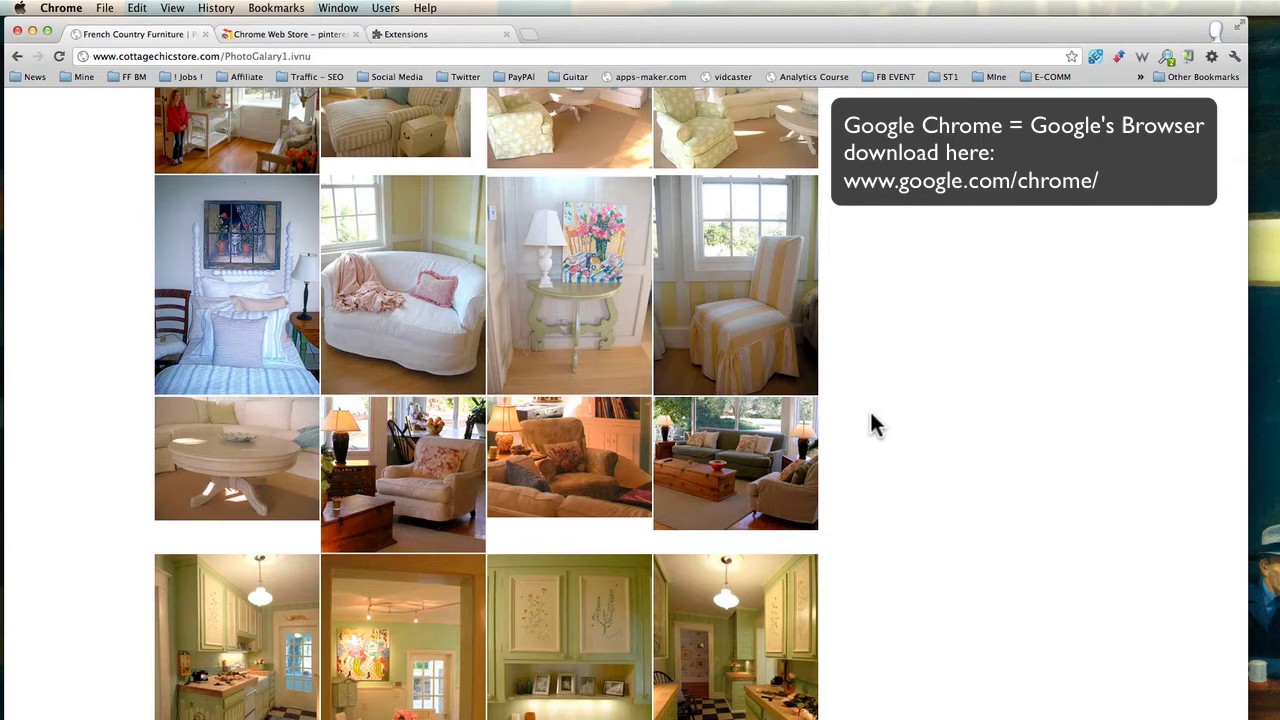
From the Chrome Web Store tab, search 'extesnsions' in the address bar to reach the Extensions category
click(302, 34)
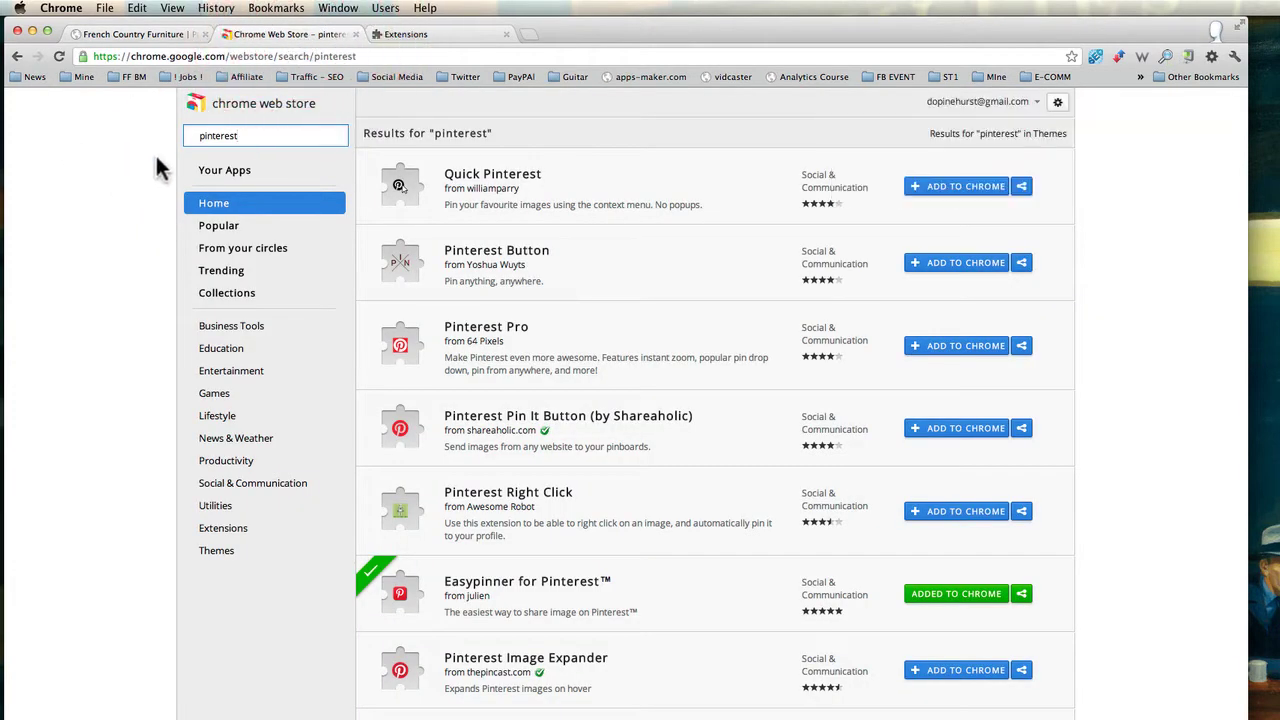
click(410, 57)
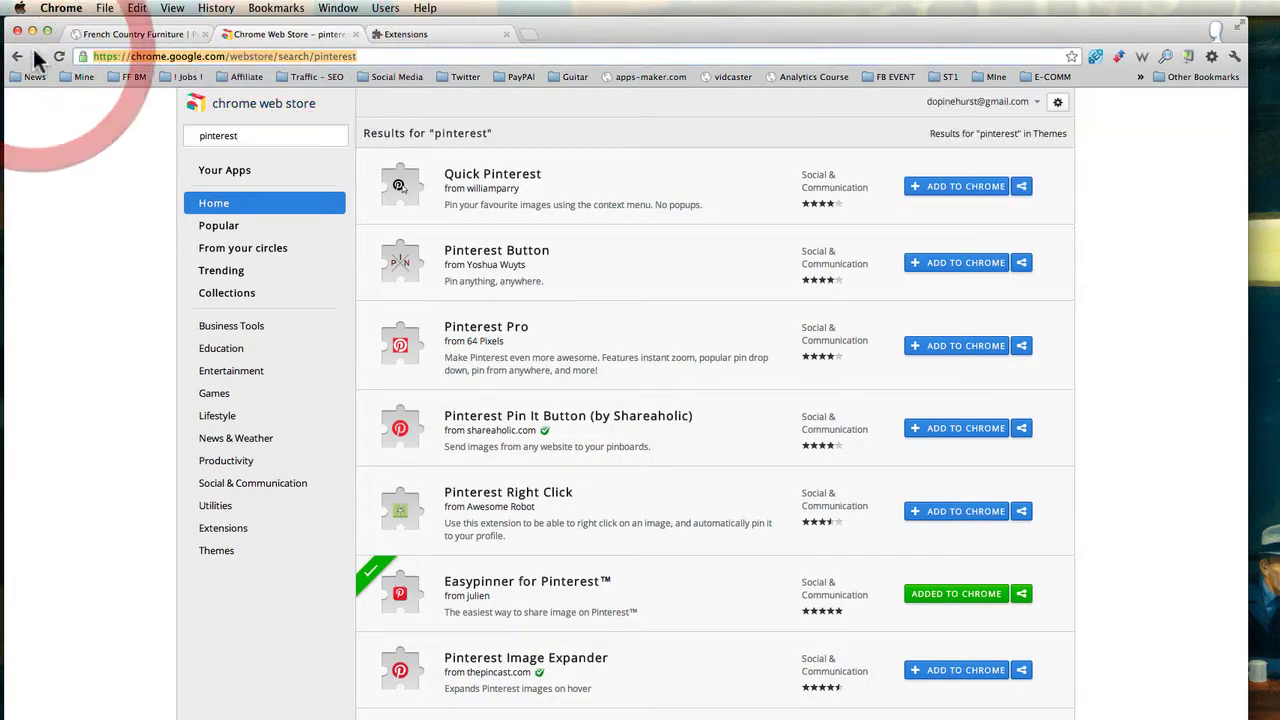
text(extesn)
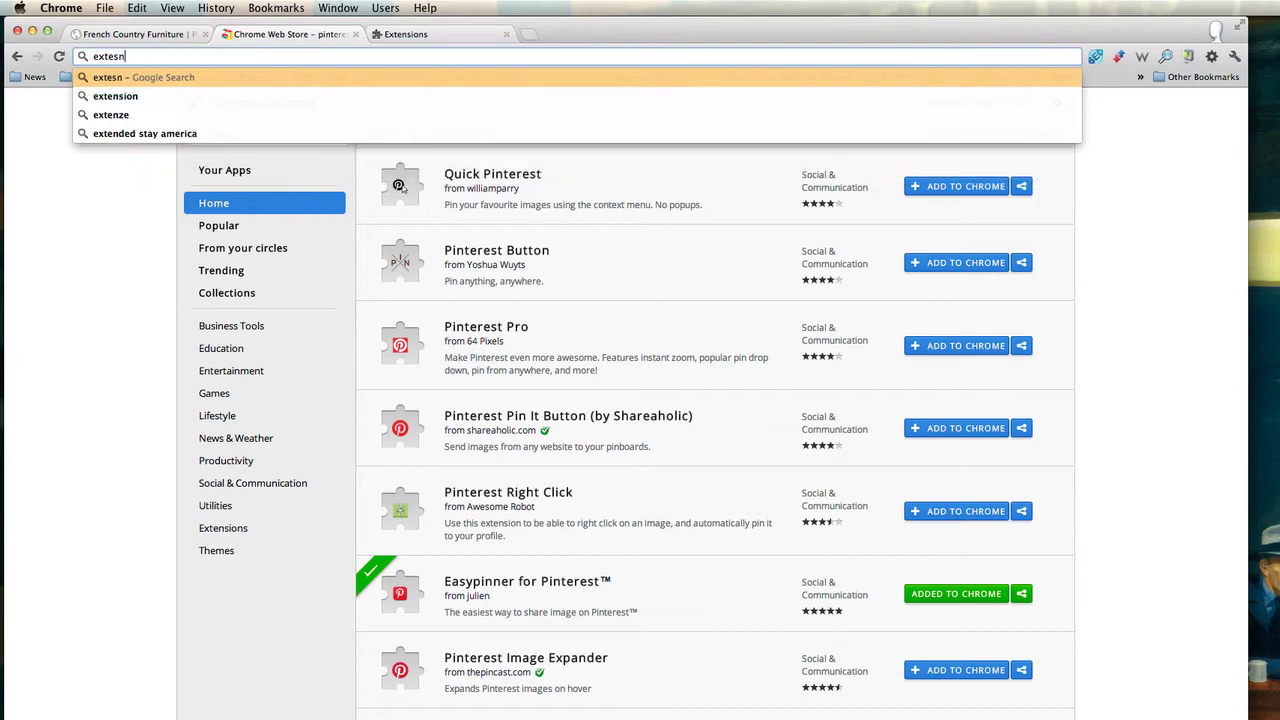
text(sions)
key(Return)
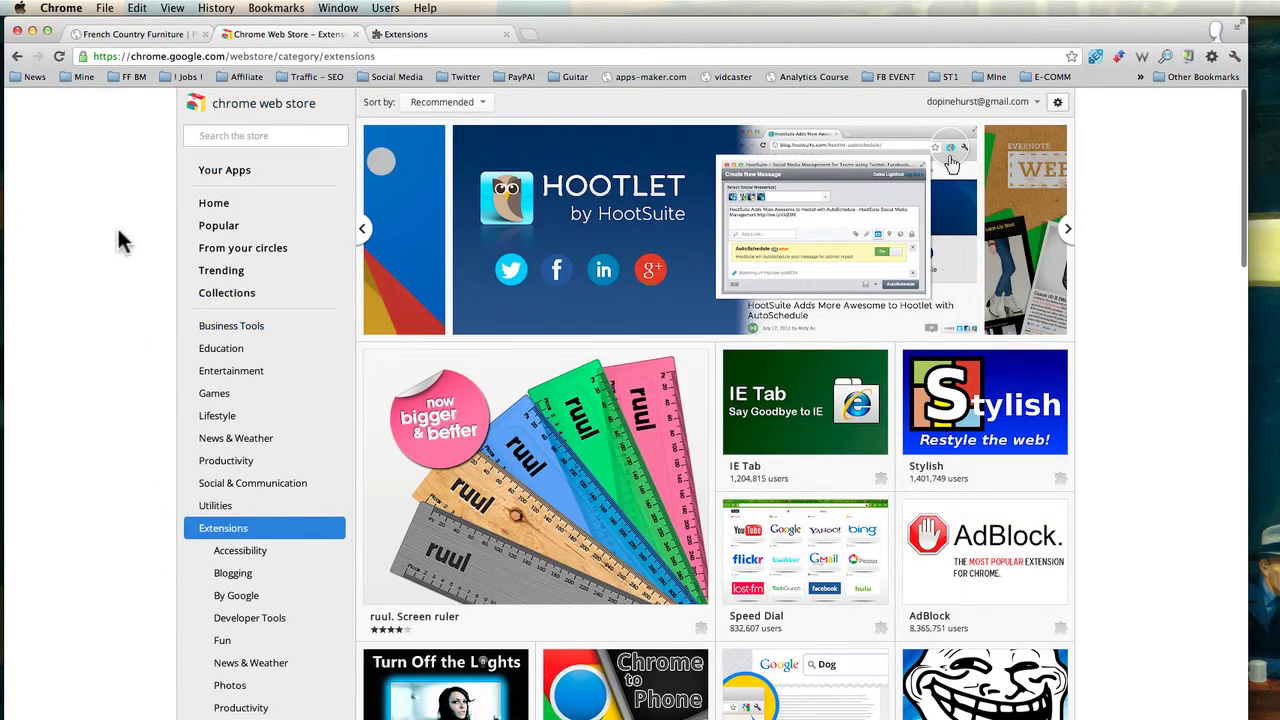
Search the store for 'pinterest' and scroll the results, where Easypinner already shows as added
click(210, 135)
text(pin)
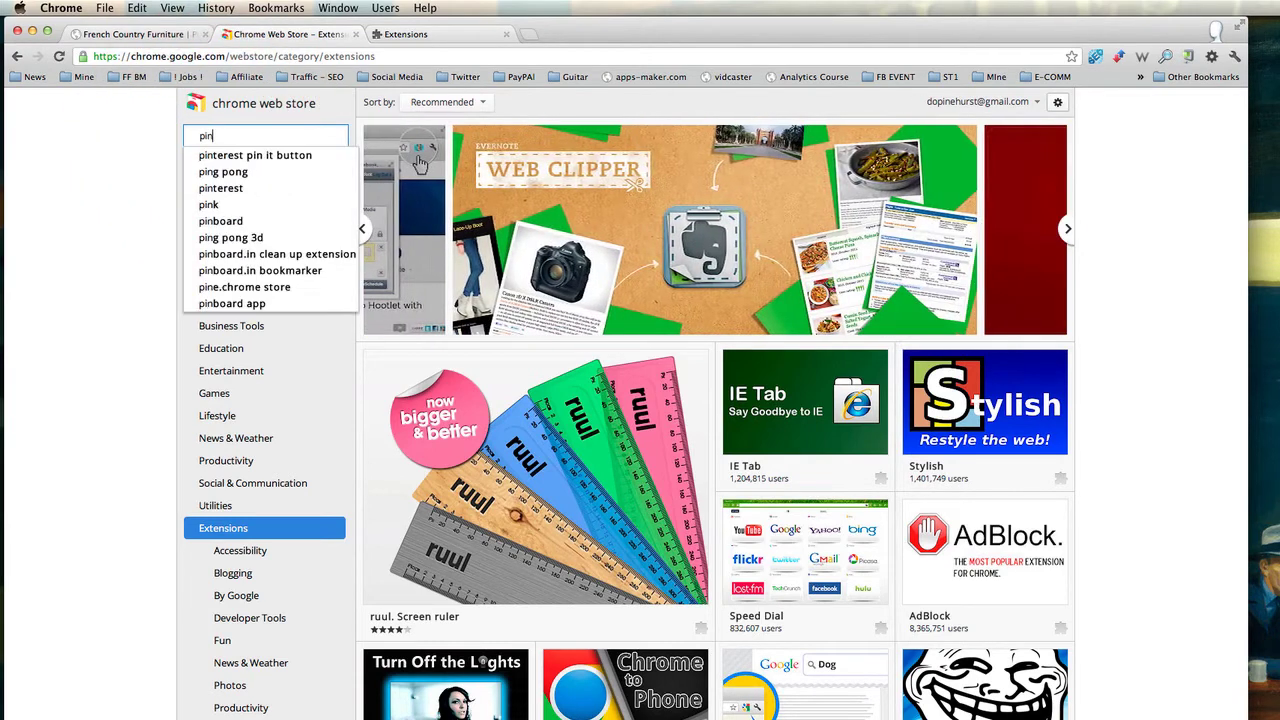
text(terest)
key(Return)
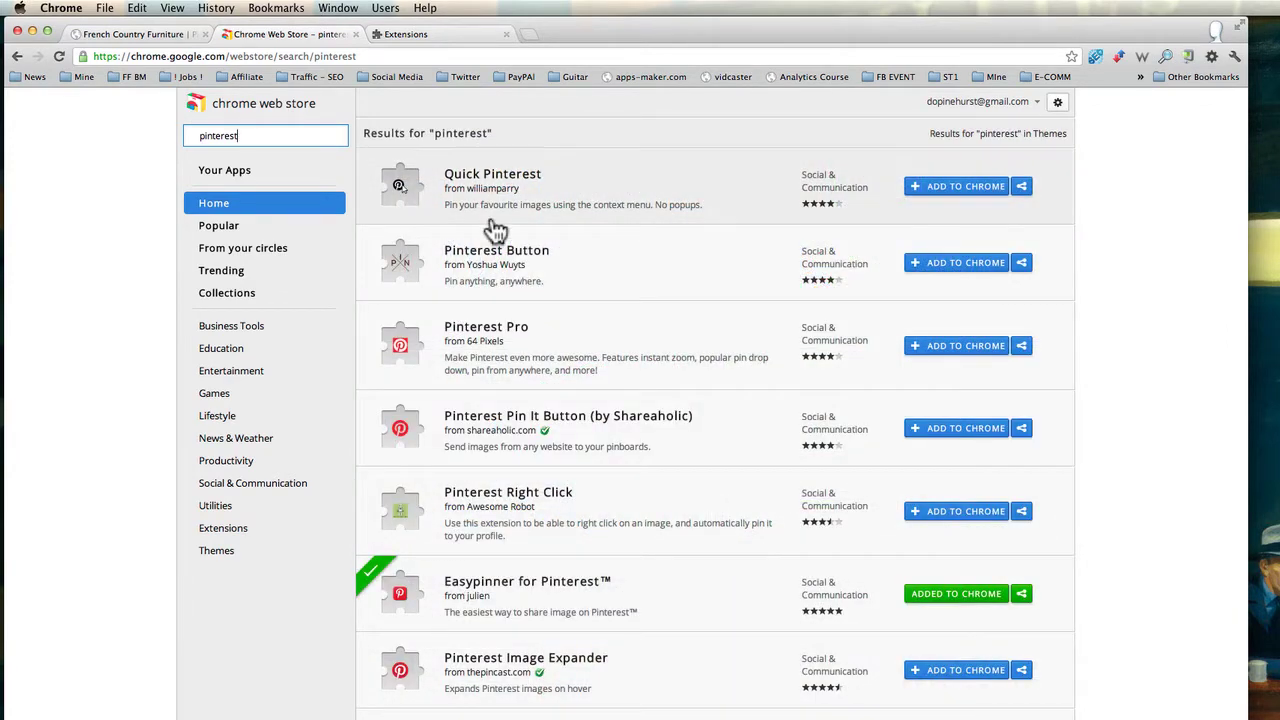
scroll(864, 275, down, 5)
scroll(815, 497, down, 20)
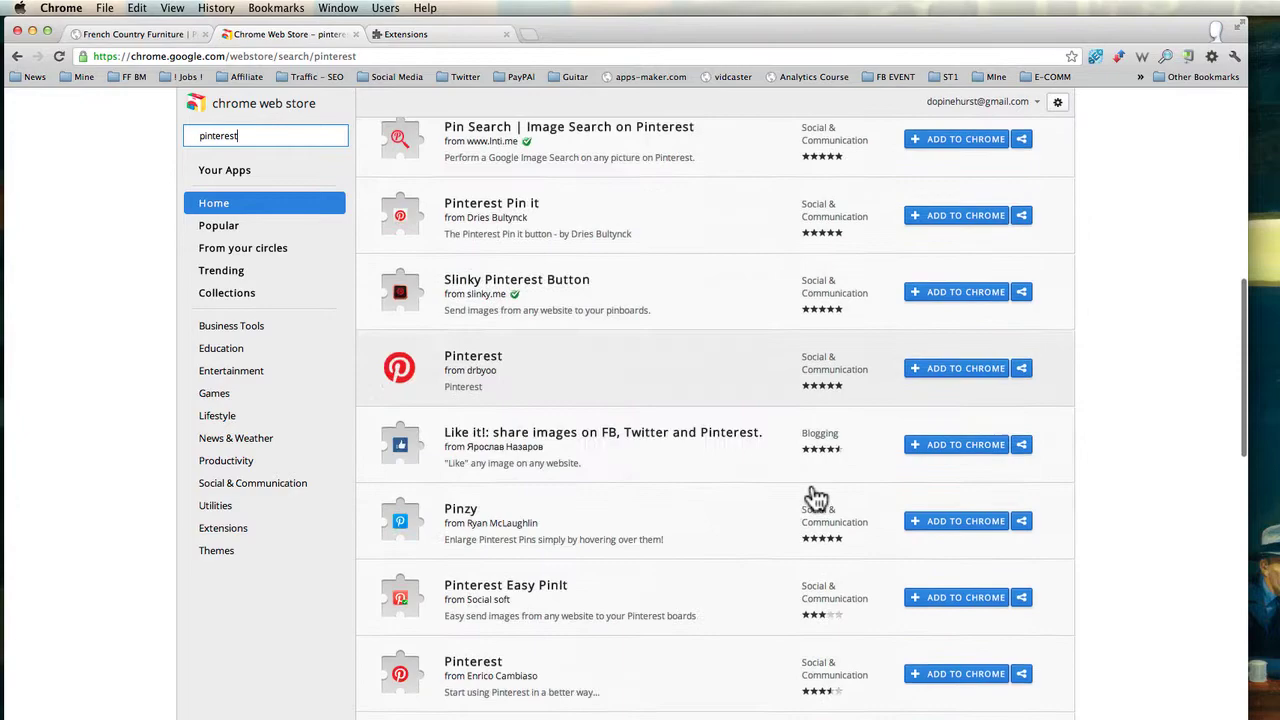
scroll(815, 497, up, 20)
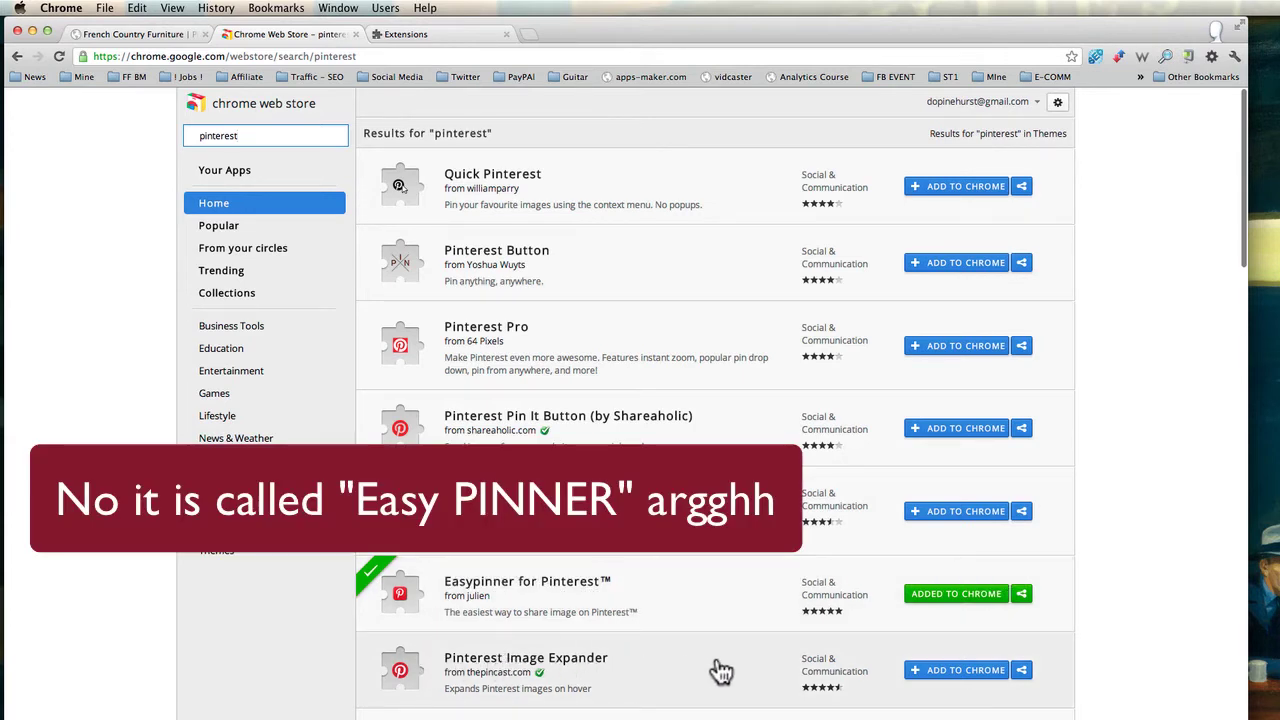
Add Pinterest Image Expander to Chrome, confirm it, and dismiss the installation notice
click(938, 676)
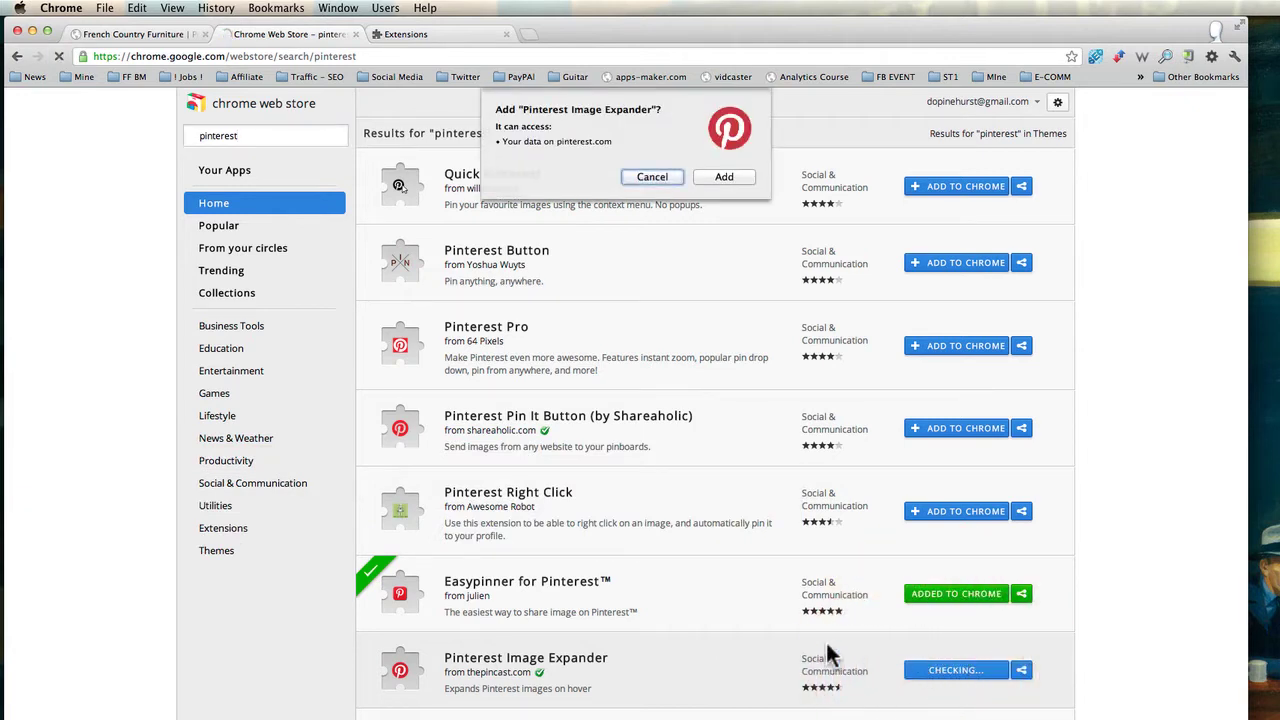
click(737, 178)
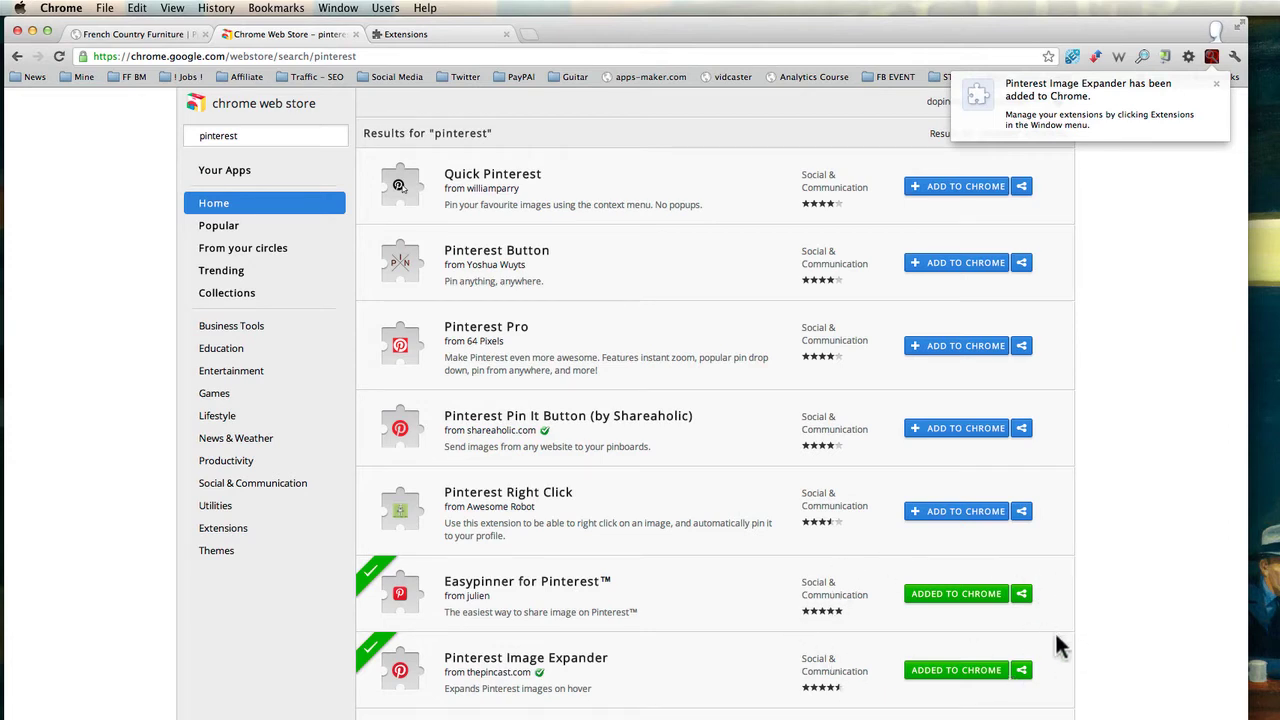
click(1112, 630)
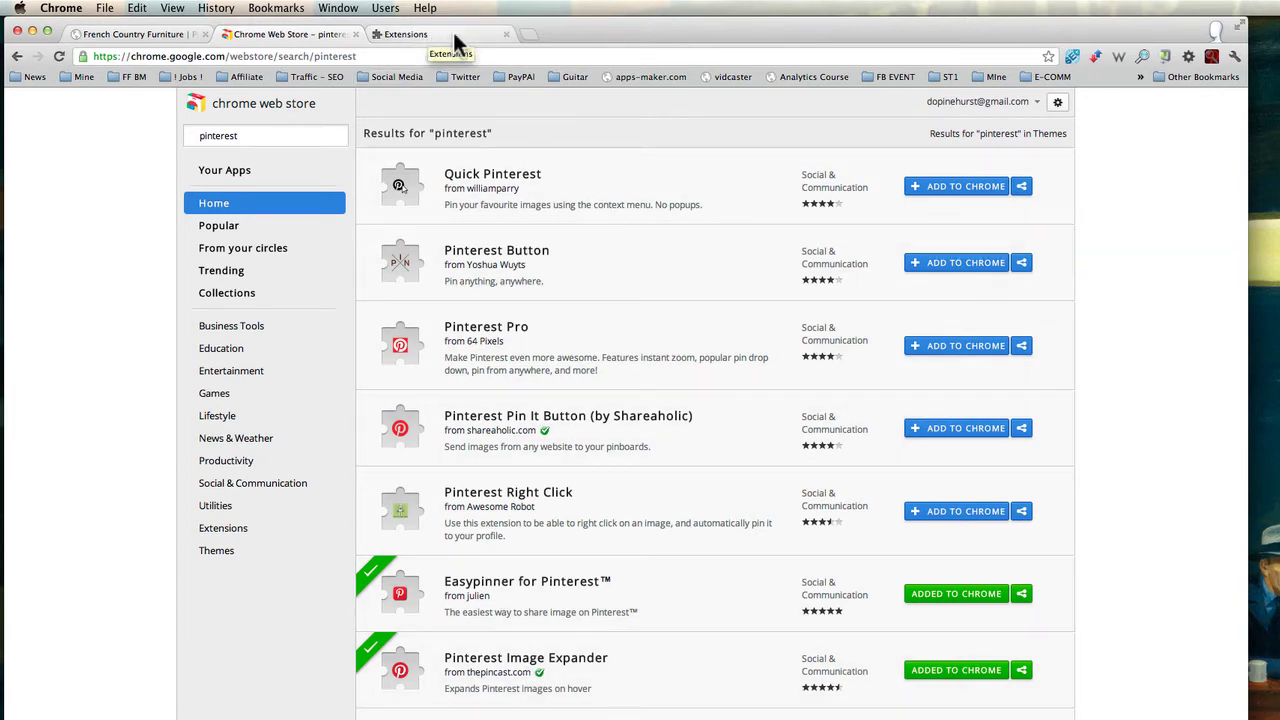
Replace the old tab with a new one and open Preferences > Extensions to list installed extensions
click(505, 35)
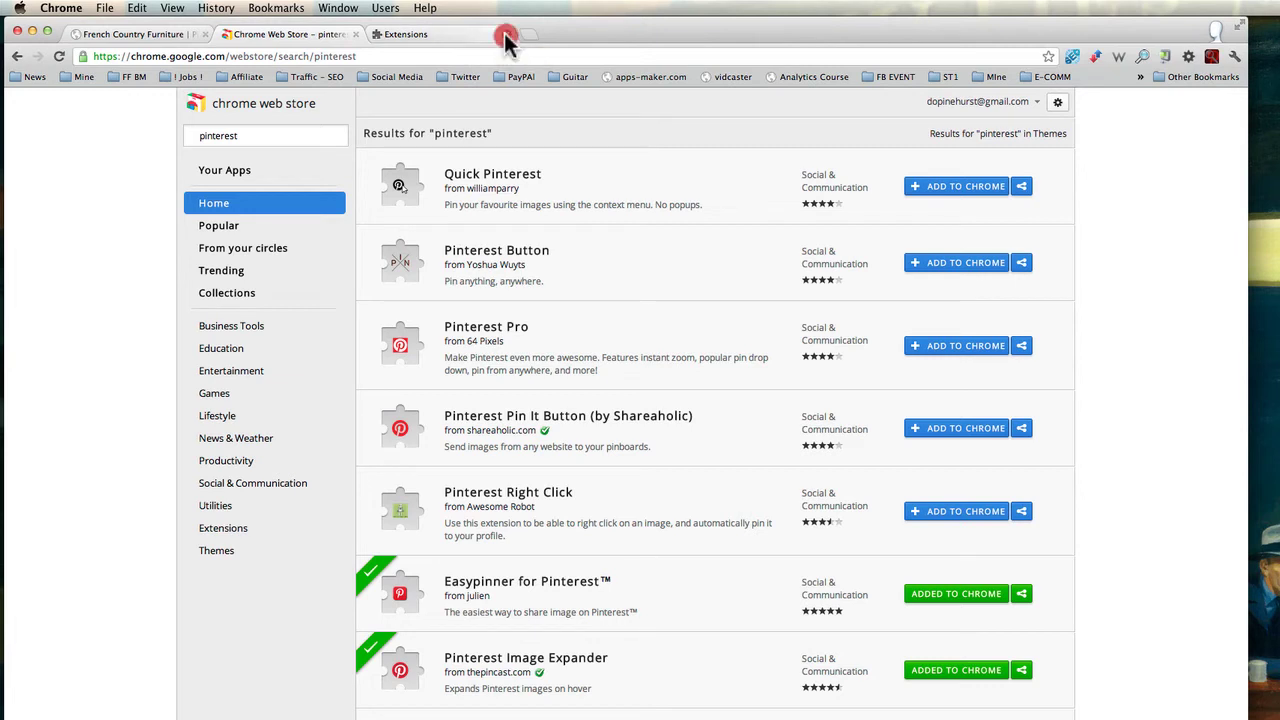
click(378, 35)
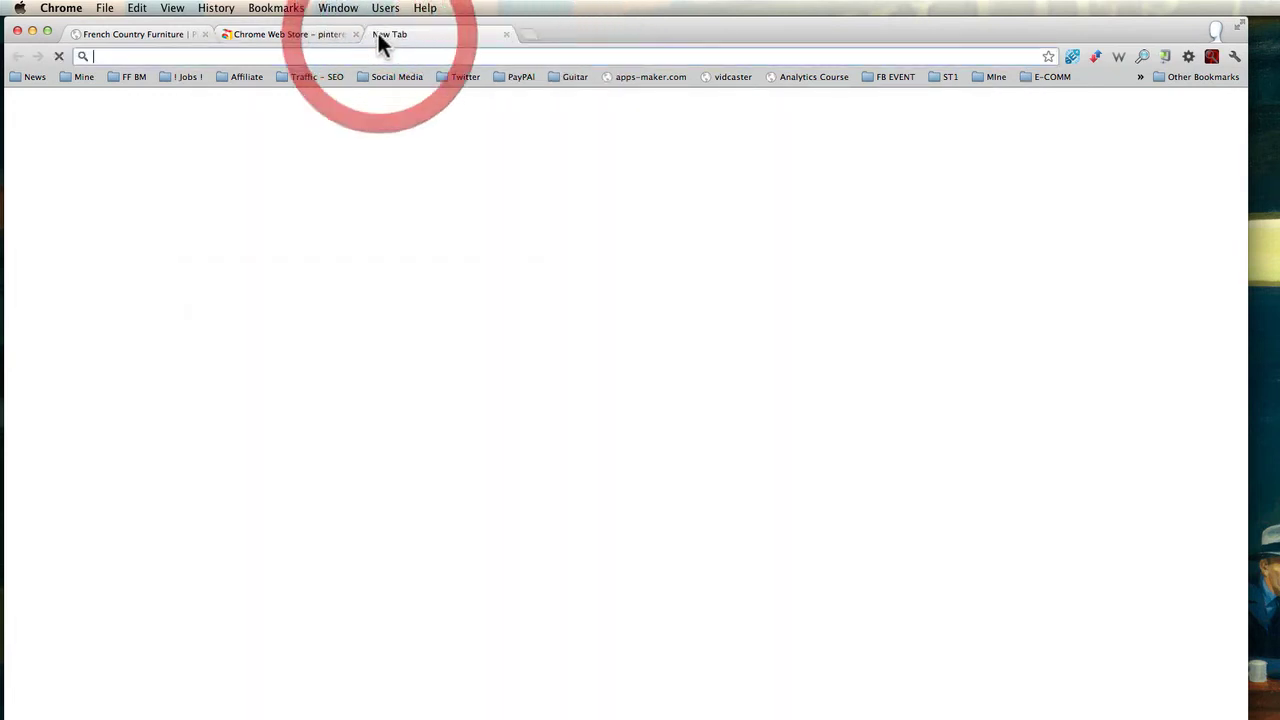
click(62, 14)
click(58, 50)
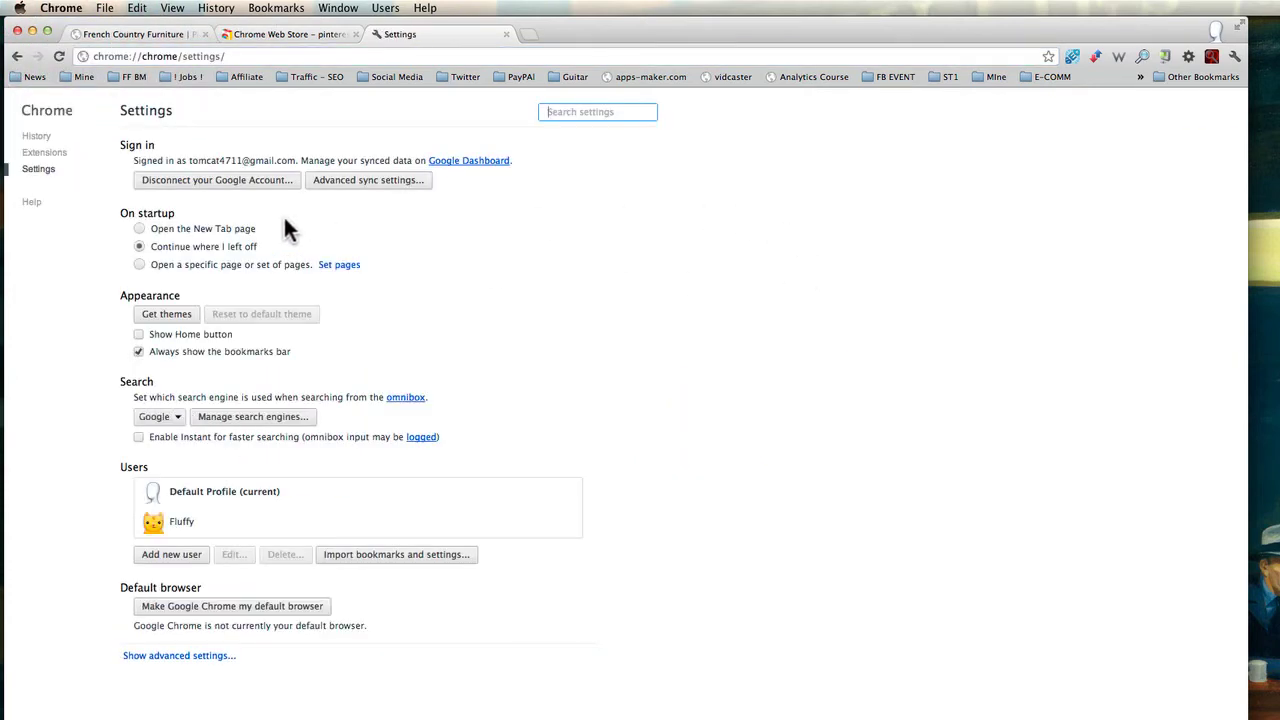
click(46, 156)
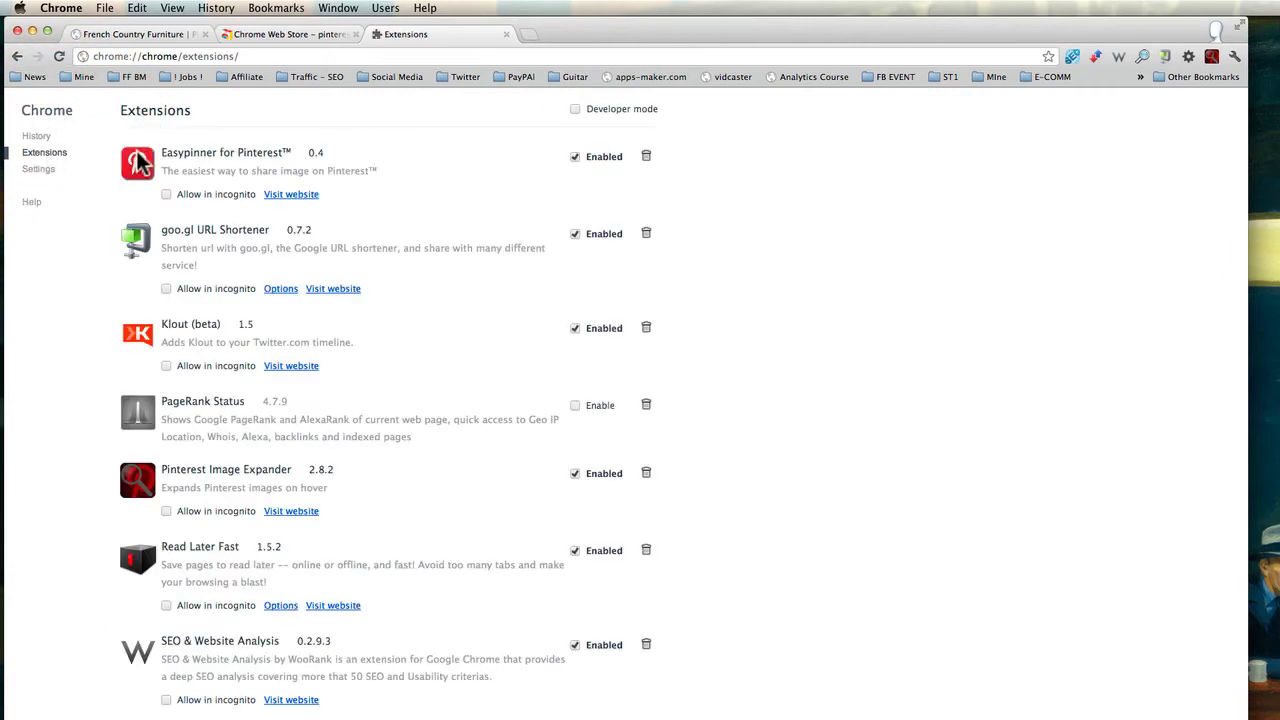
Untick Enabled for Pinterest Image Expander, then trash and remove it, keeping Easypinner enabled
scroll(77, 663, down, 5)
scroll(74, 686, up, 5)
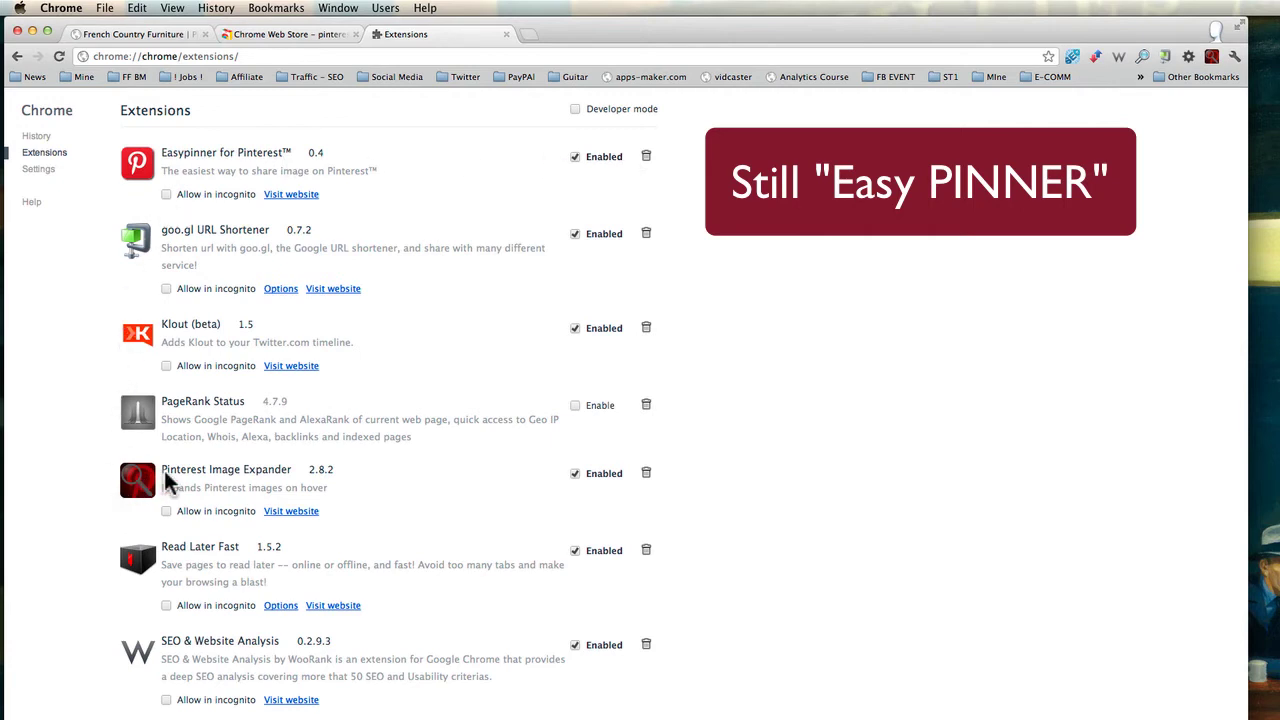
drag(165, 480, 248, 480)
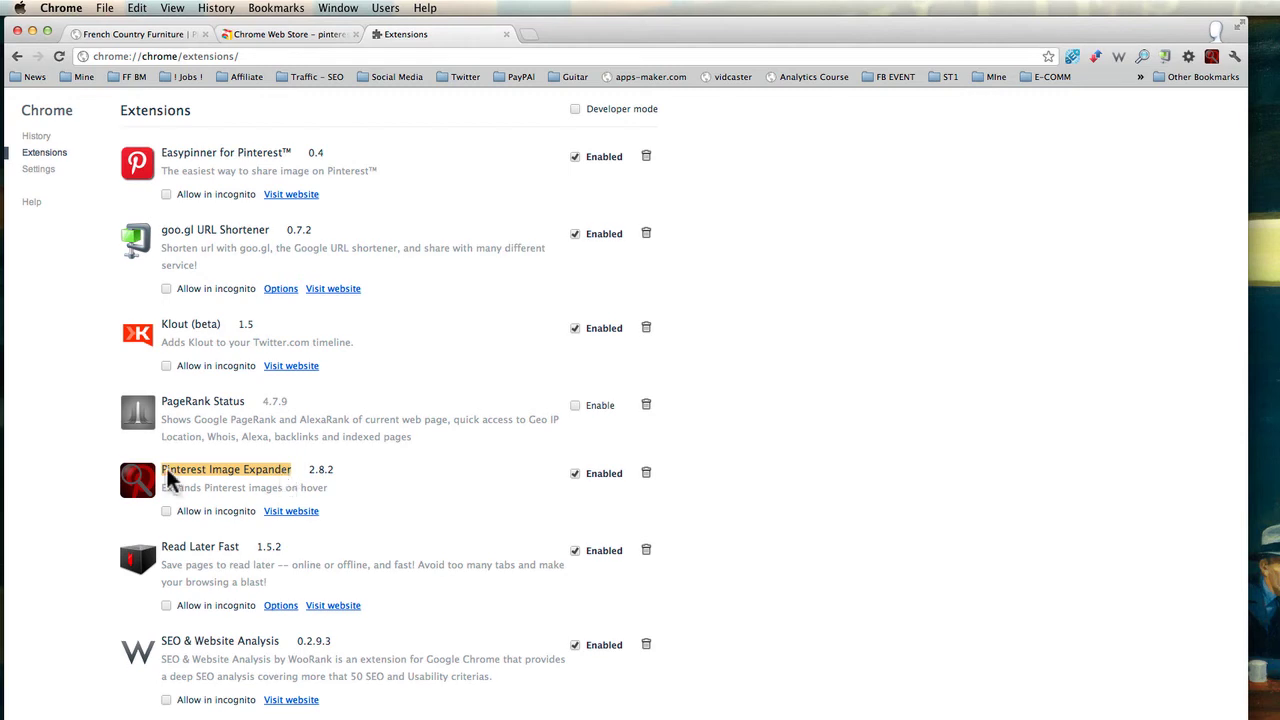
click(575, 474)
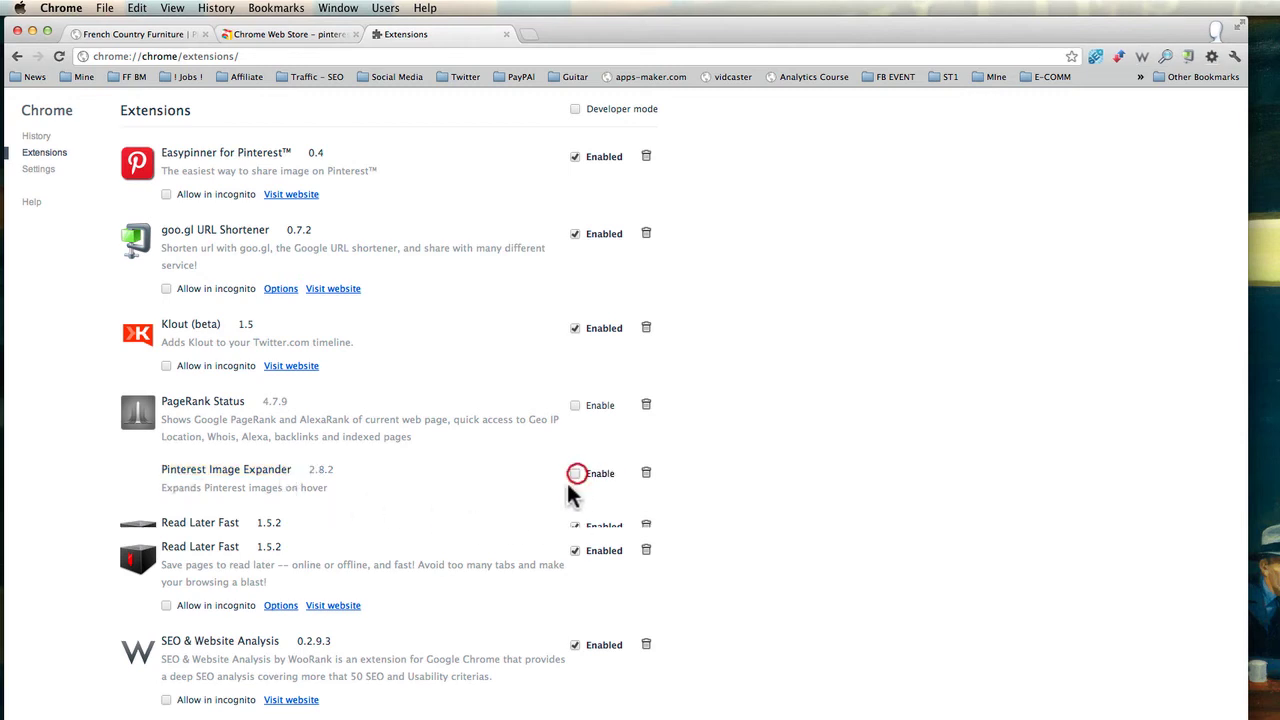
click(646, 476)
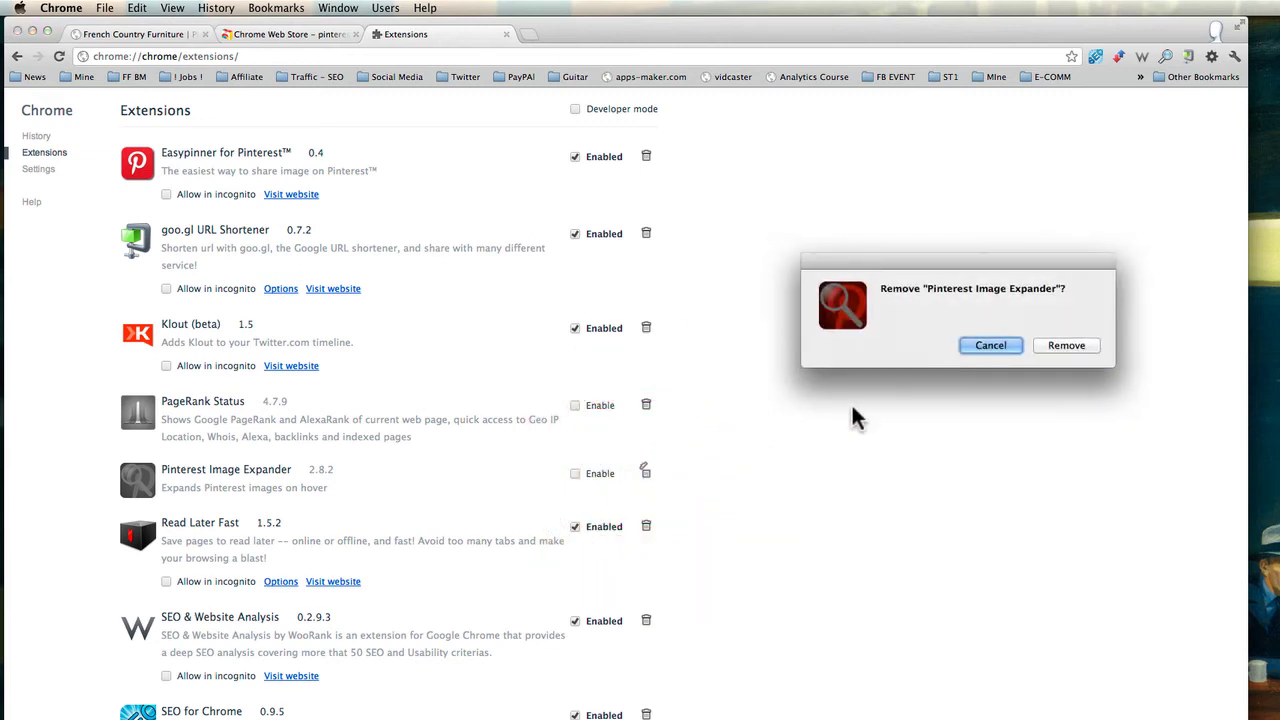
click(1055, 346)
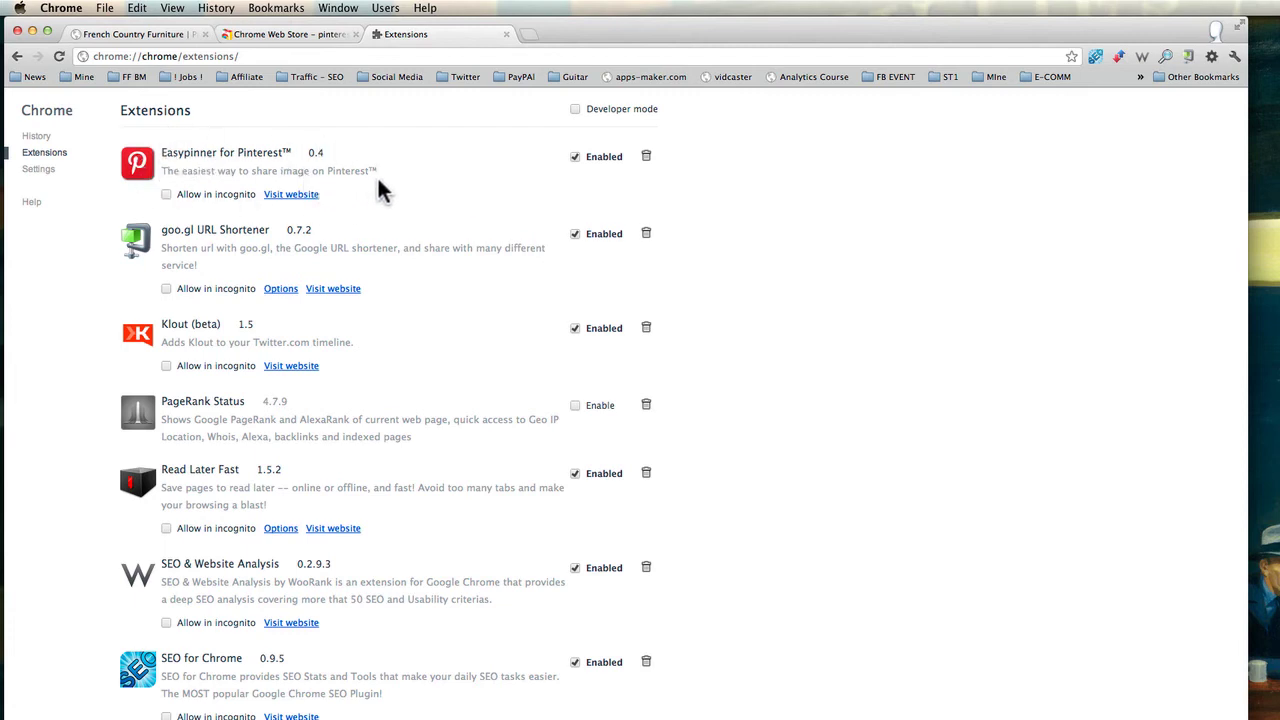
Switch back to the French Country Furniture tab and scroll its gallery to see the Pin button on photos
click(173, 31)
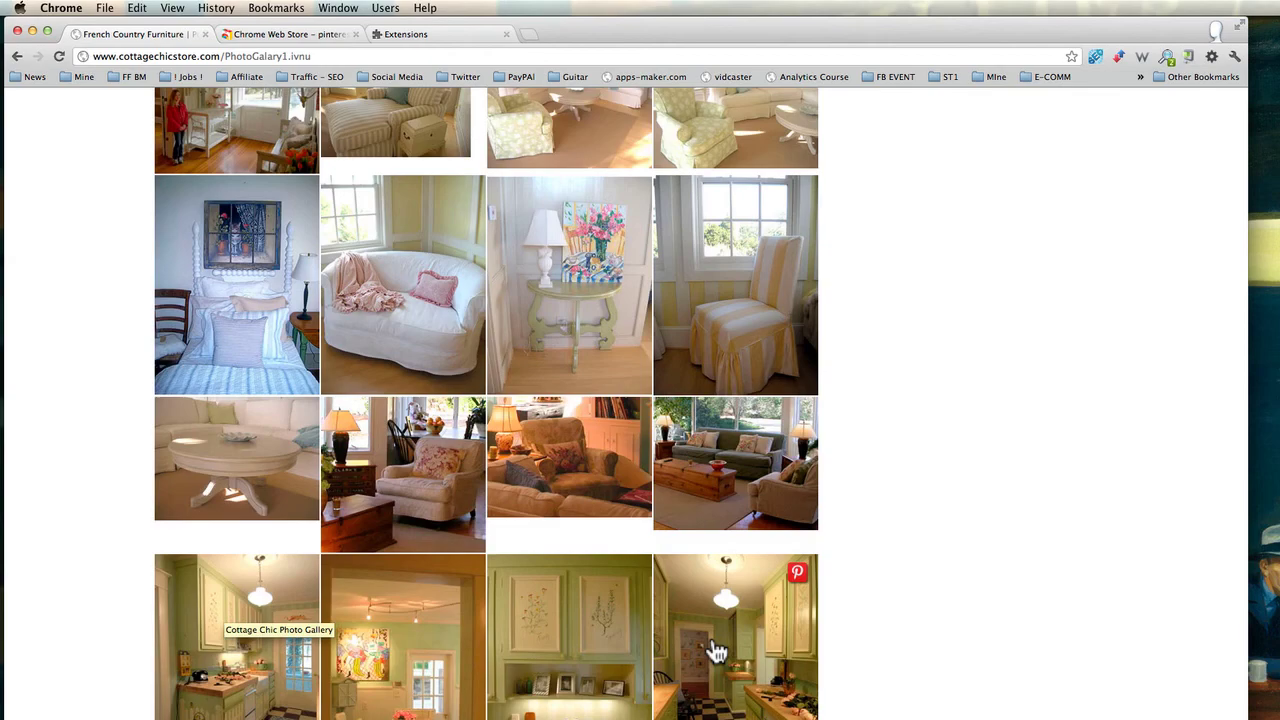
scroll(717, 652, up, 10)
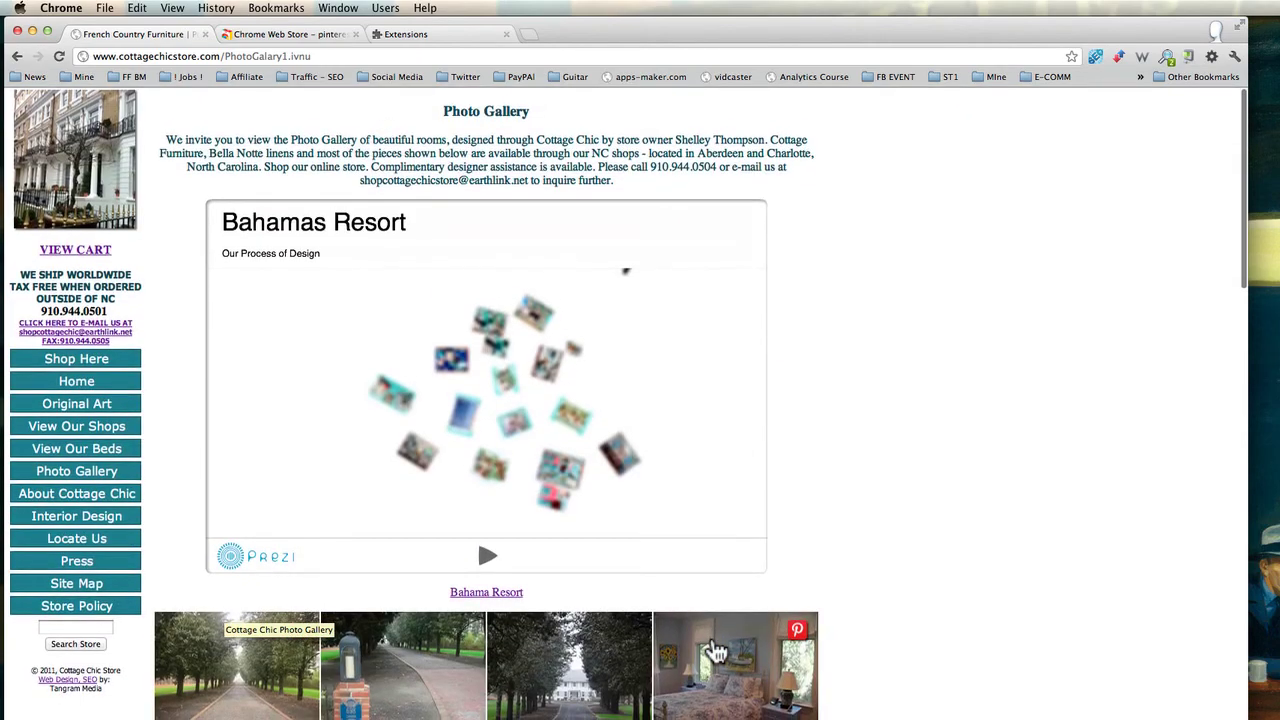
scroll(717, 652, down, 10)
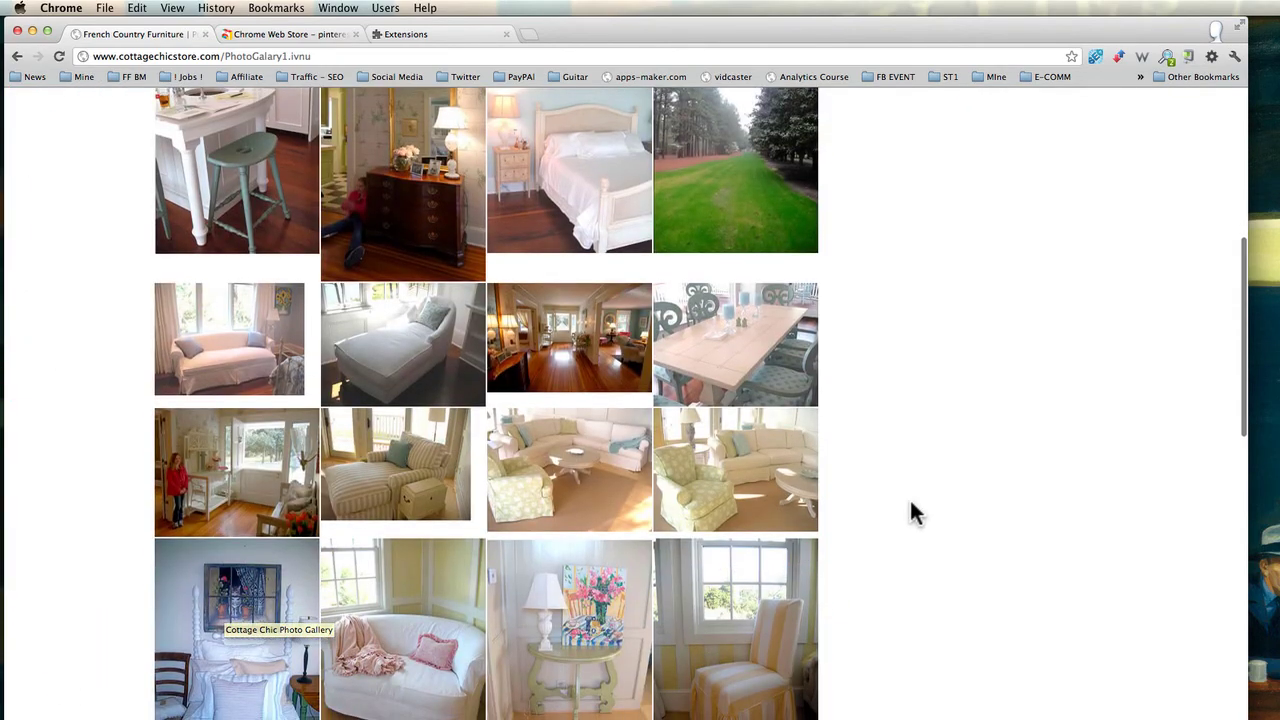